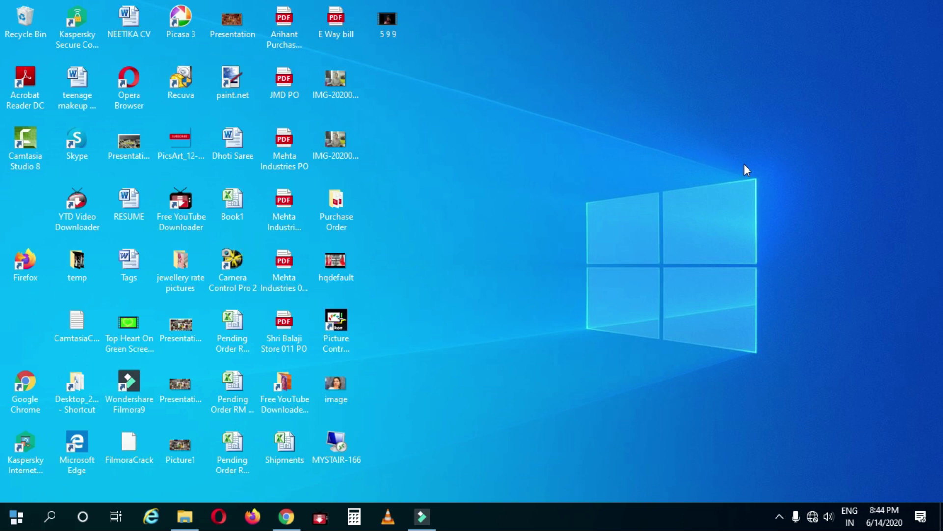
# Step: Join the open TP-Link_Extender Wi-Fi network from the taskbar network list
pyautogui.click(814, 516)
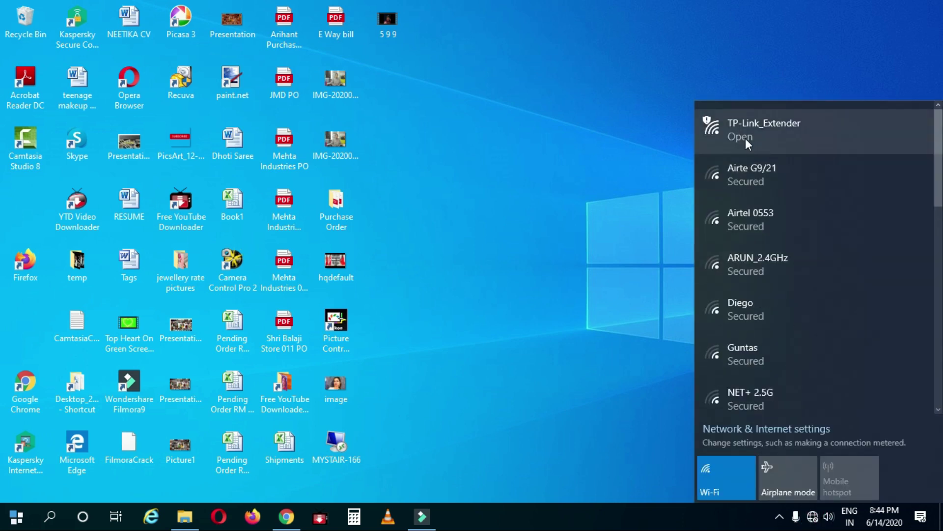
pyautogui.click(770, 138)
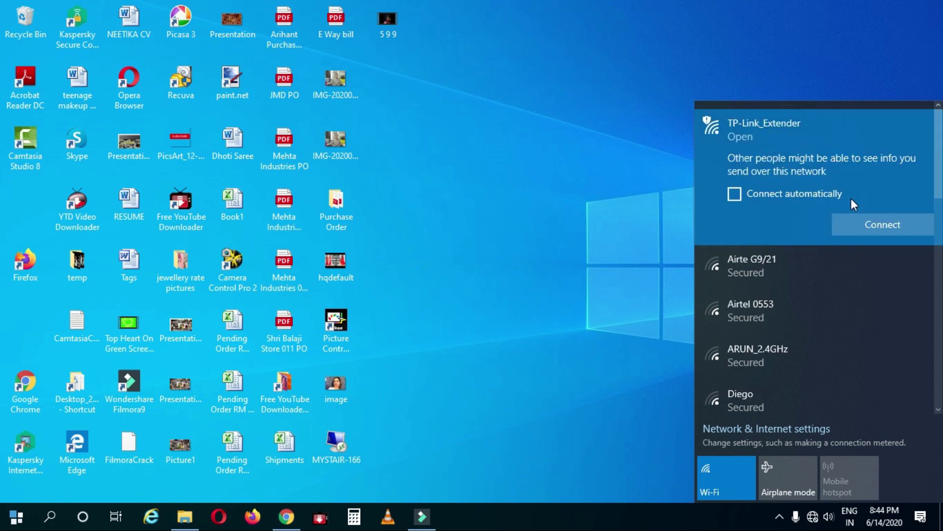
pyautogui.click(874, 227)
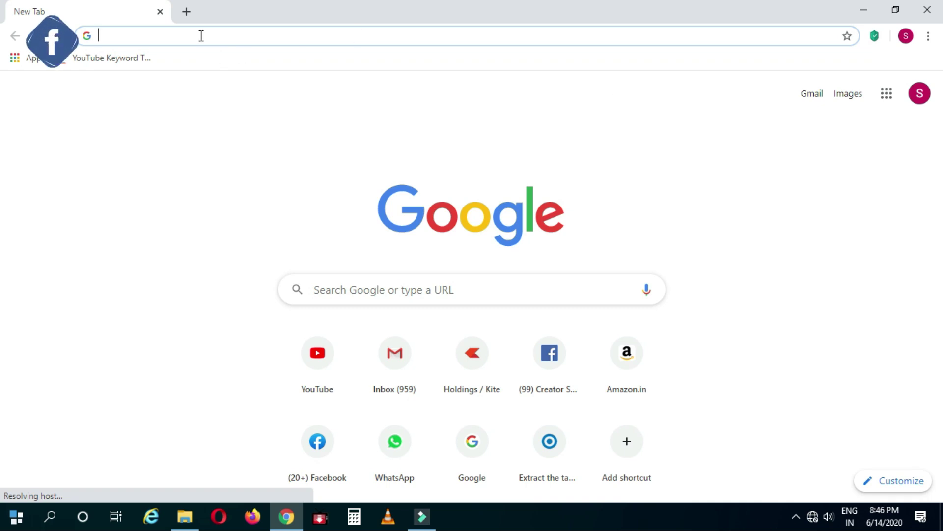
pyautogui.write('http://192.168.0.254/')
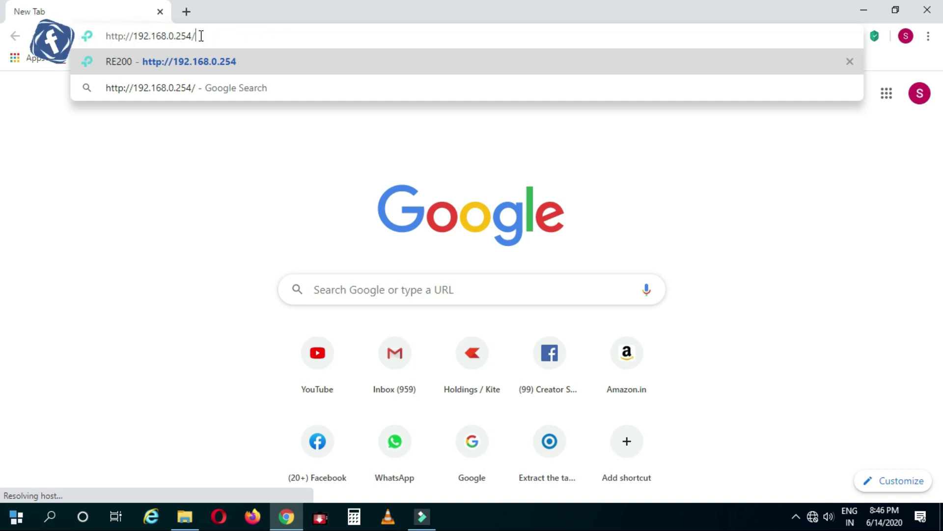
pyautogui.press('Return')
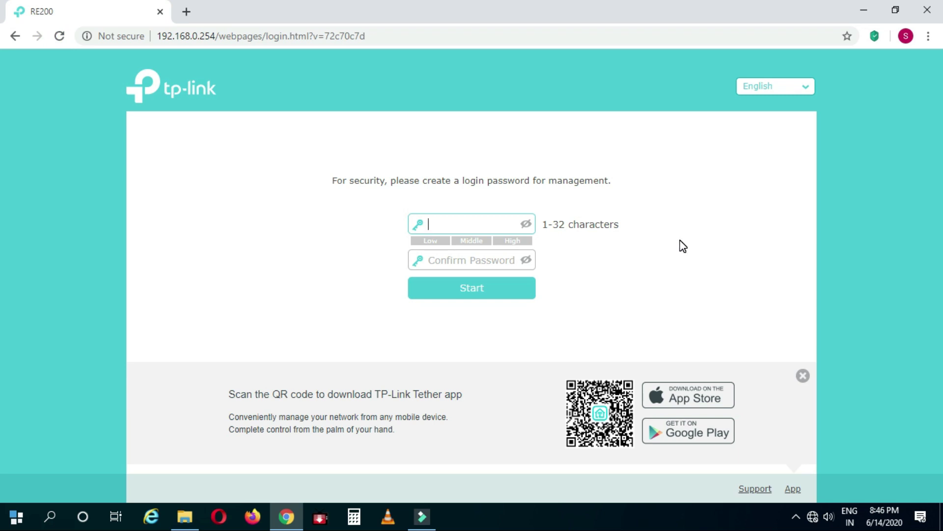
pyautogui.write('admin1234')
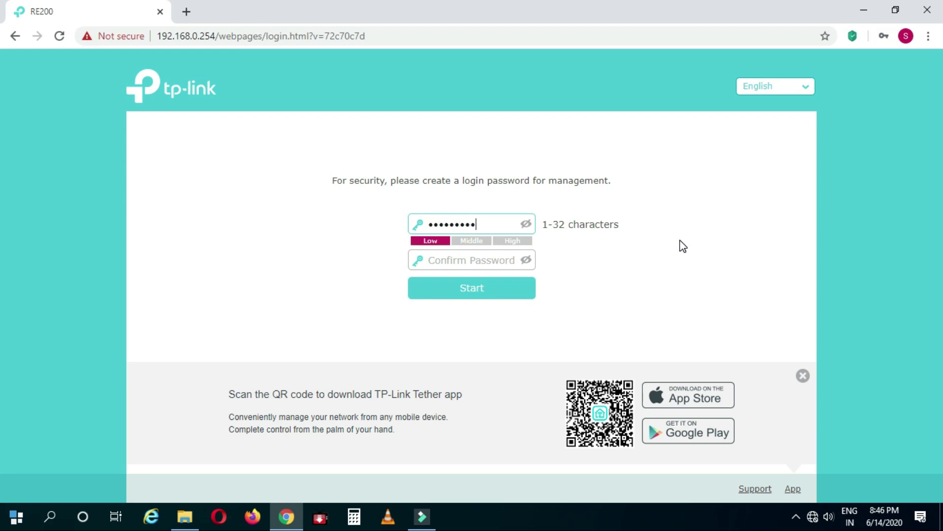
pyautogui.write('5')
pyautogui.click(484, 259)
pyautogui.write('admin1234')
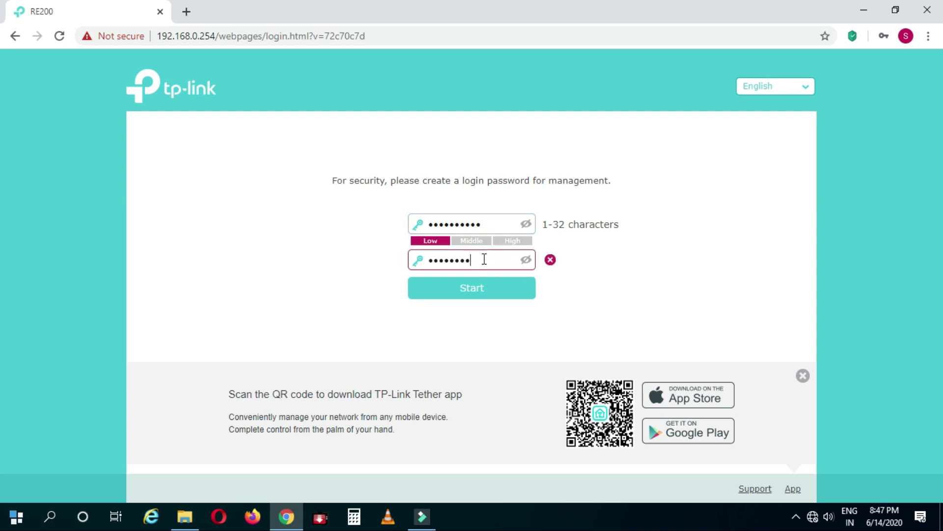
pyautogui.write('5')
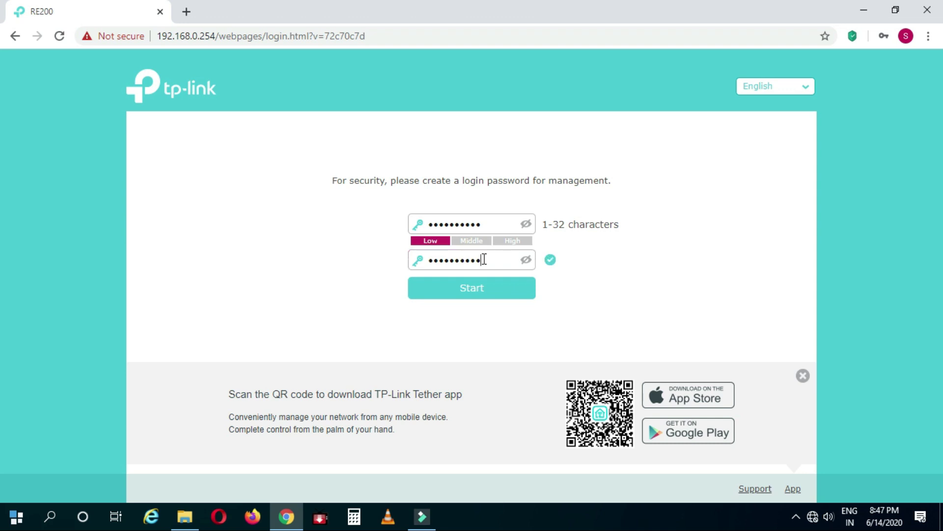
pyautogui.click(471, 295)
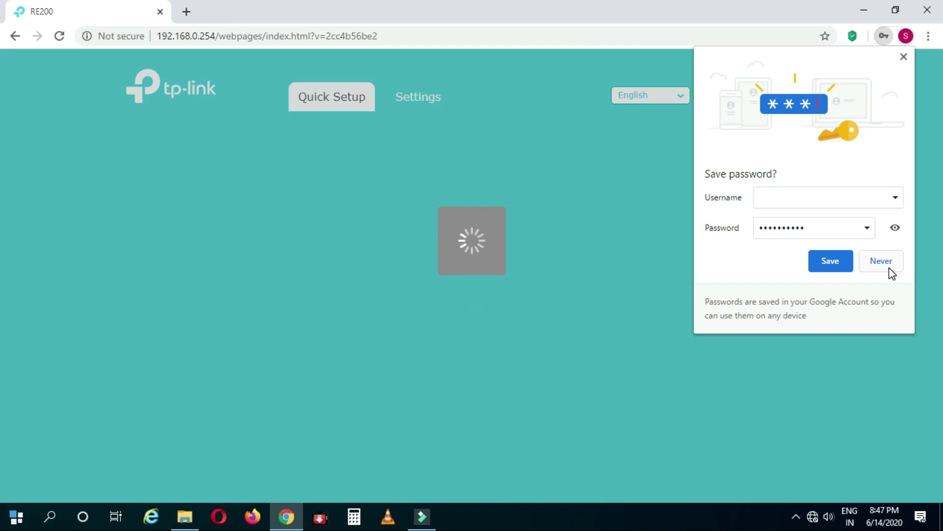
# Step: Decline Chrome's password save, pick skhare as the 2.4GHz host, and enter its Wi-Fi password
pyautogui.click(890, 268)
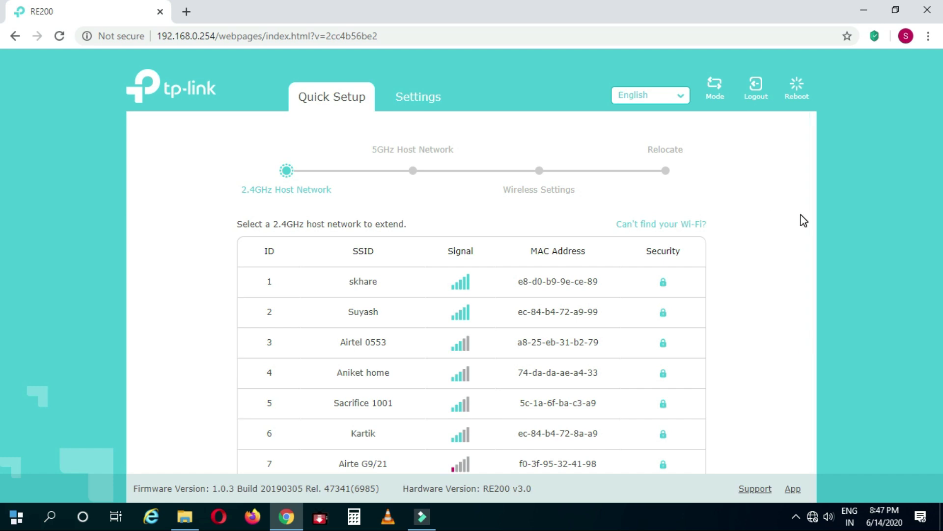
pyautogui.moveTo(809, 216); pyautogui.dragTo(795, 260)
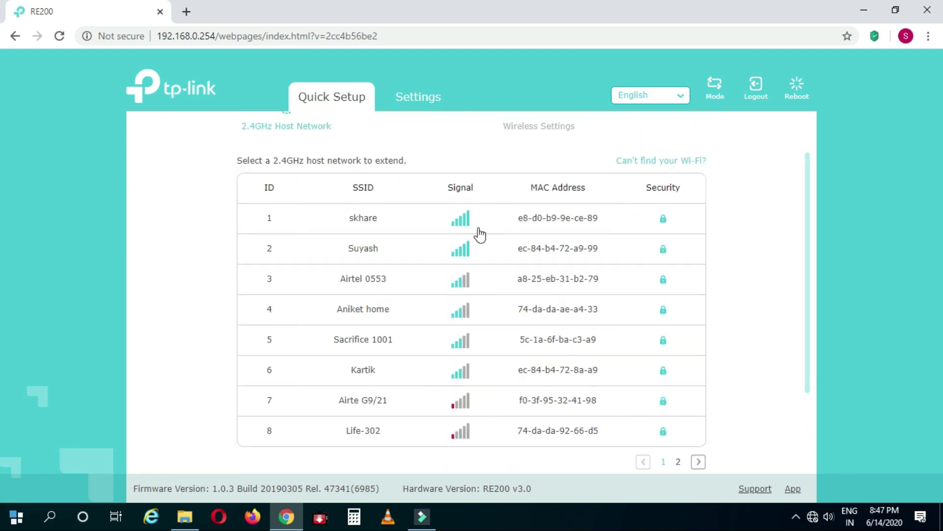
pyautogui.click(347, 219)
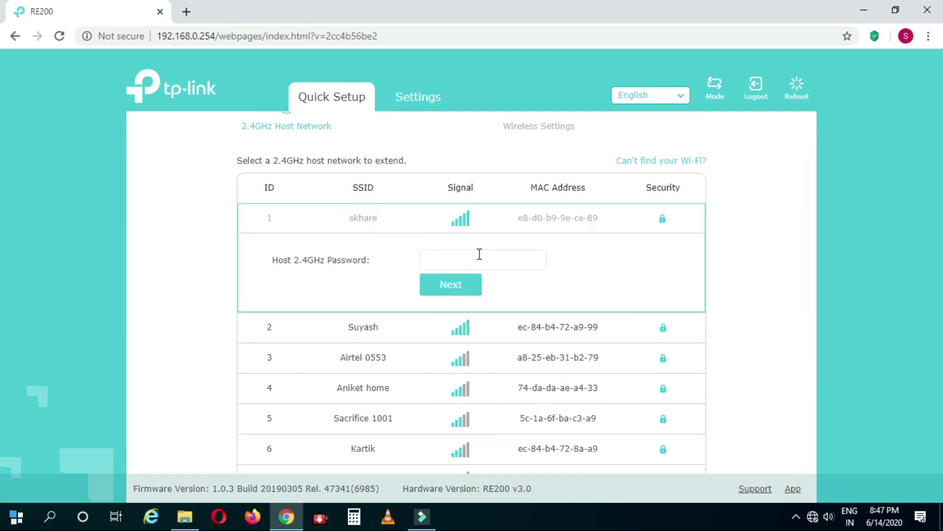
pyautogui.click(472, 262)
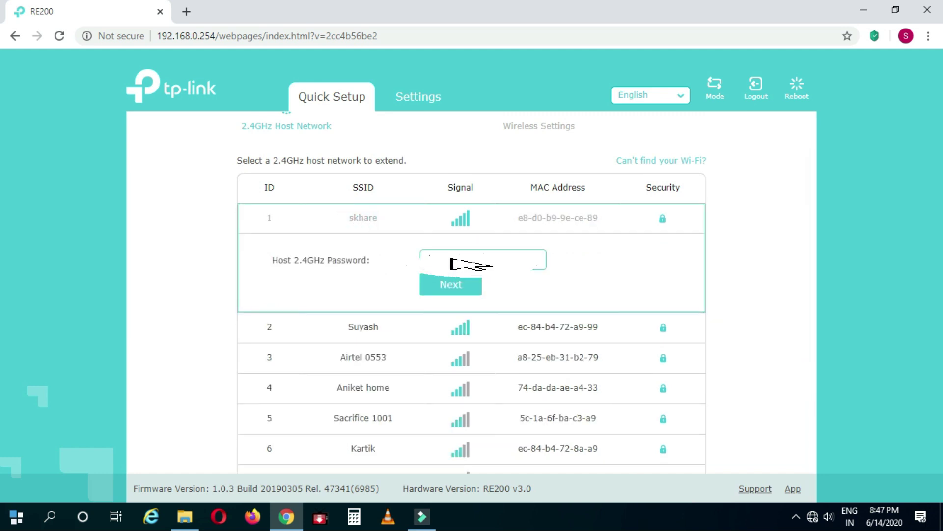
pyautogui.write('*')
pyautogui.click(454, 290)
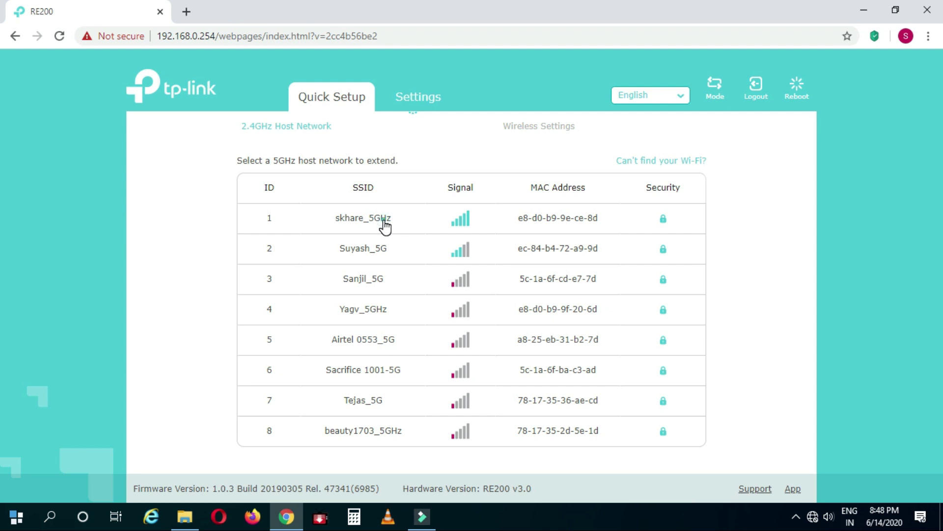
# Step: Pick skhare_5GHz as the 5GHz host with its password, then confirm both host passwords
pyautogui.click(384, 224)
pyautogui.click(443, 259)
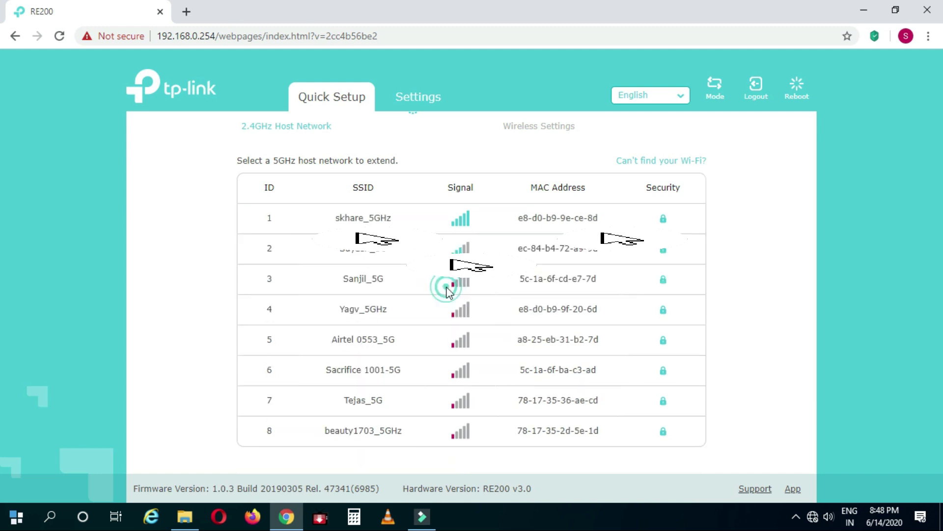
pyautogui.click(448, 289)
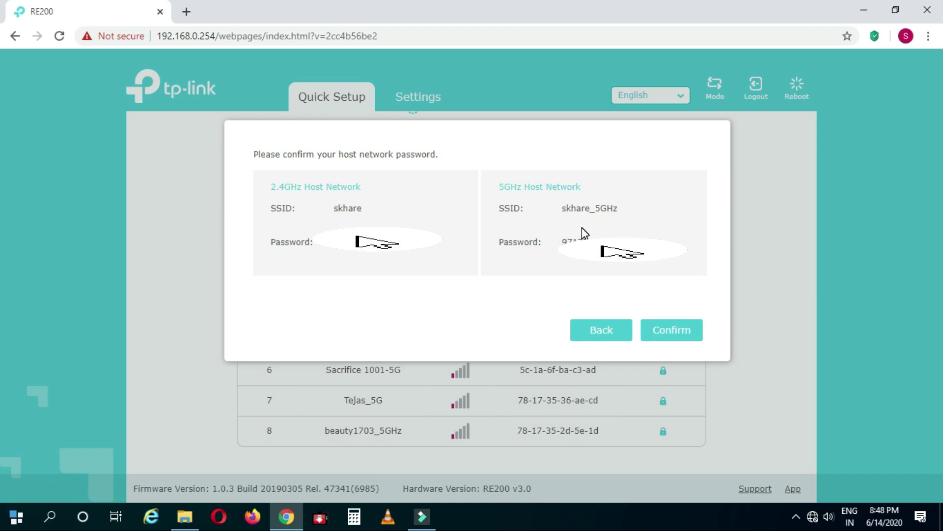
pyautogui.click(674, 327)
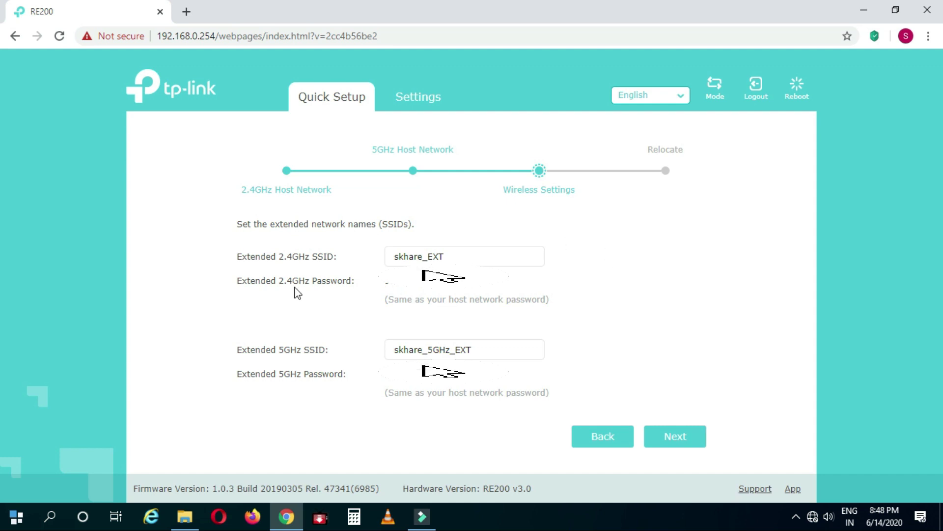
# Step: Keep the extended SSIDs skhare_EXT and skhare_5GHz_EXT unchanged and continue to Relocate
pyautogui.moveTo(443, 257); pyautogui.dragTo(427, 257)
pyautogui.click(581, 275)
pyautogui.moveTo(480, 350); pyautogui.dragTo(457, 350)
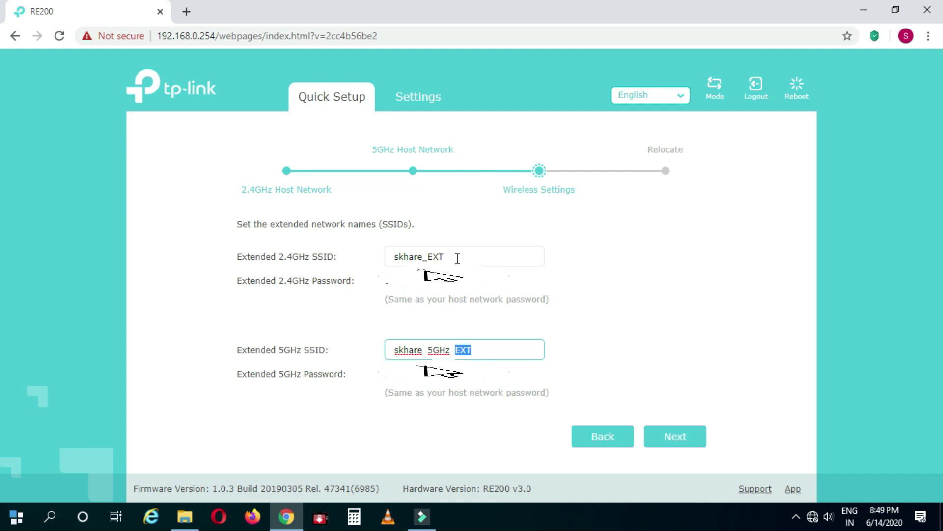
pyautogui.moveTo(447, 256); pyautogui.dragTo(426, 256)
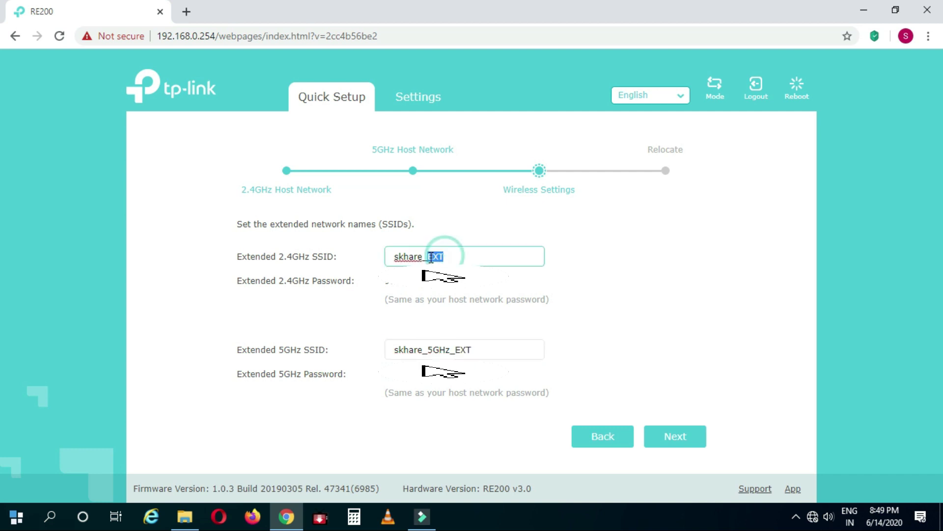
pyautogui.click(645, 261)
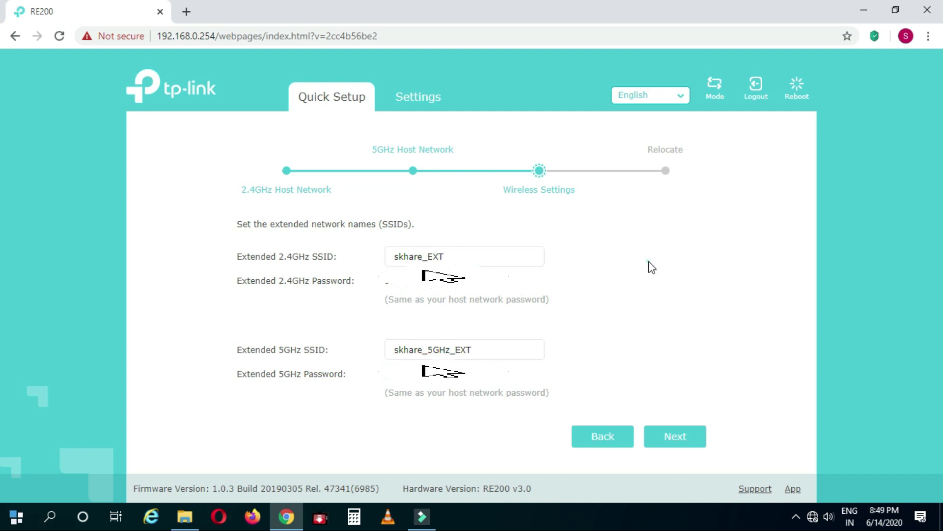
pyautogui.click(677, 438)
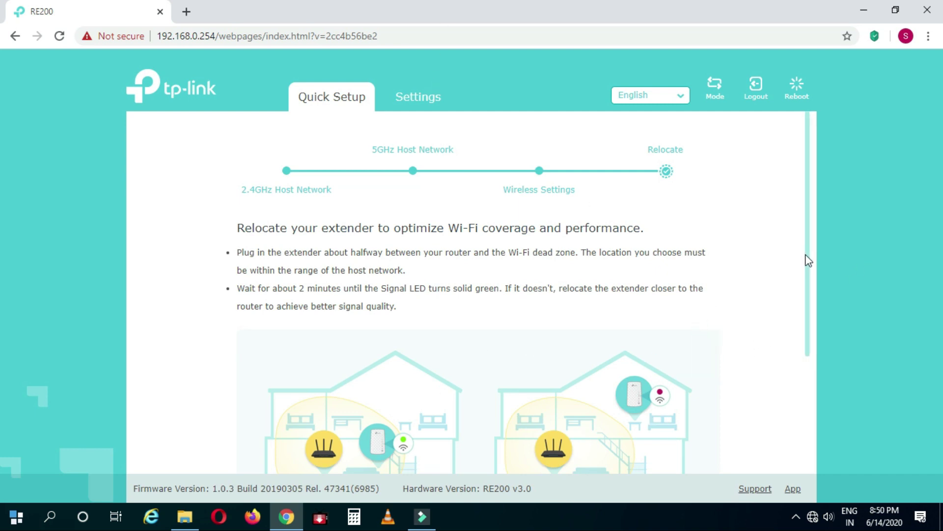
# Step: Finish relocation, tick 'I have connected to the extended network', and finish Quick Setup
pyautogui.moveTo(806, 270); pyautogui.dragTo(803, 412)
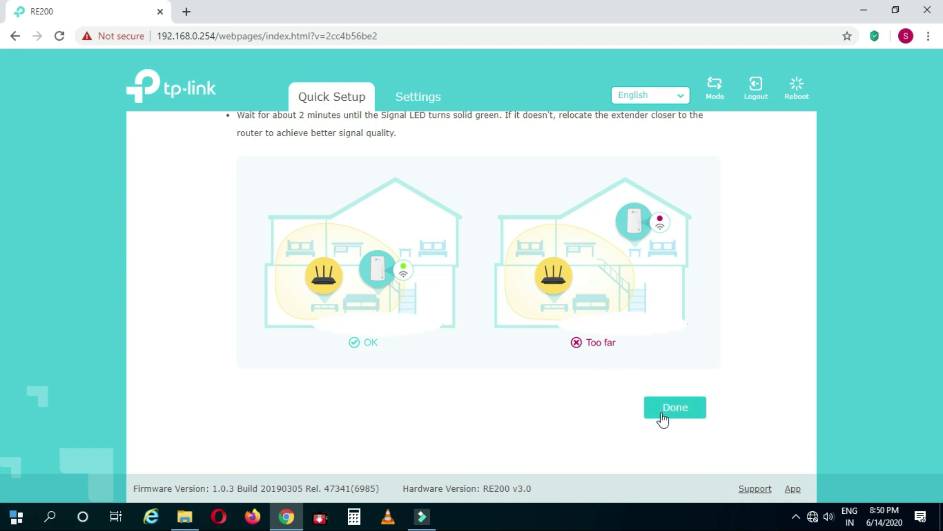
pyautogui.click(677, 412)
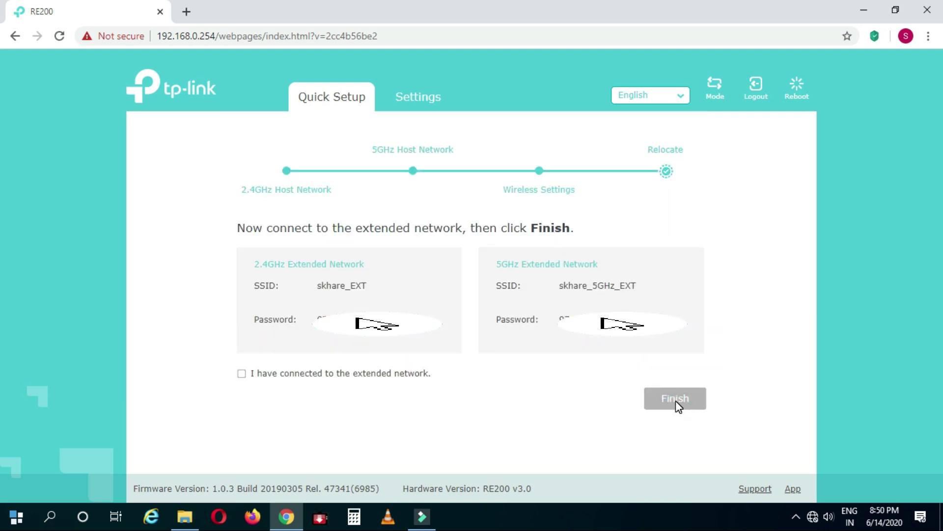
pyautogui.click(240, 375)
pyautogui.click(683, 399)
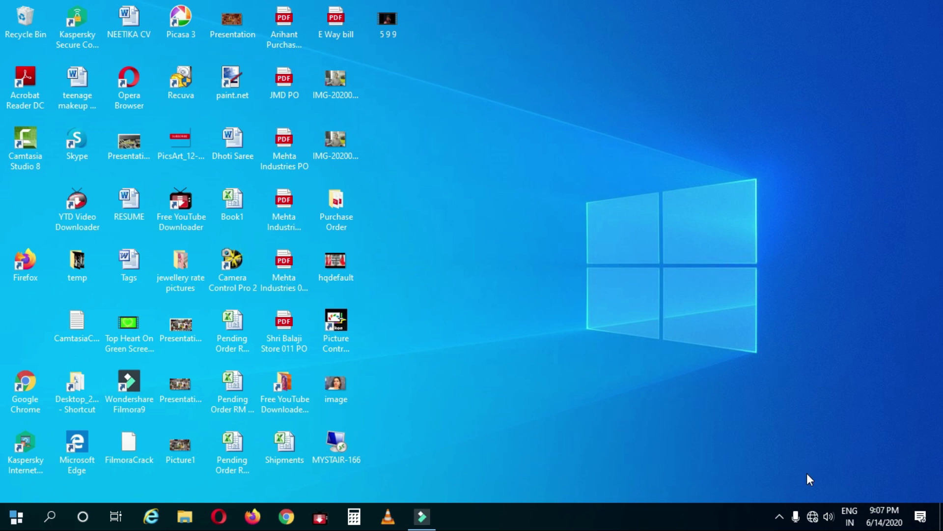
# Step: Join skhare_EXT without auto-connect, enter its security key, and make the PC discoverable
pyautogui.click(813, 517)
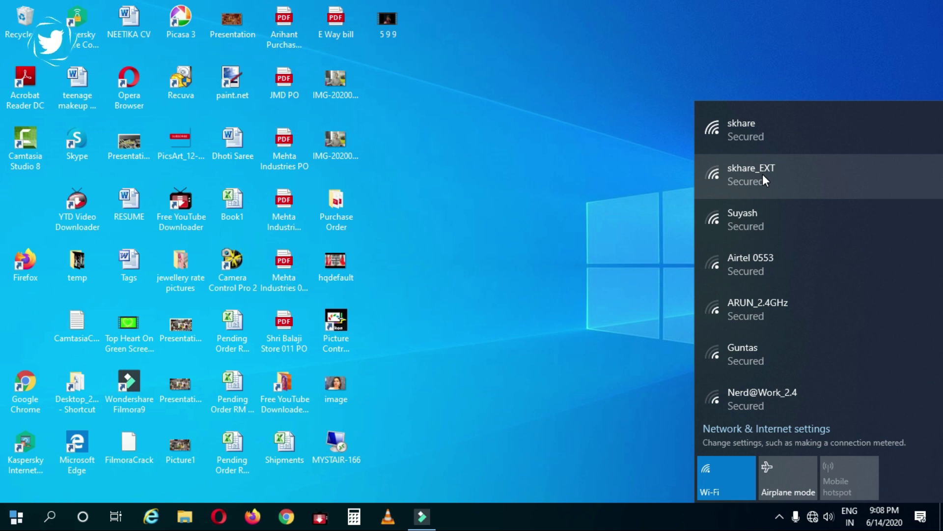
pyautogui.click(763, 174)
pyautogui.click(809, 202)
pyautogui.click(861, 240)
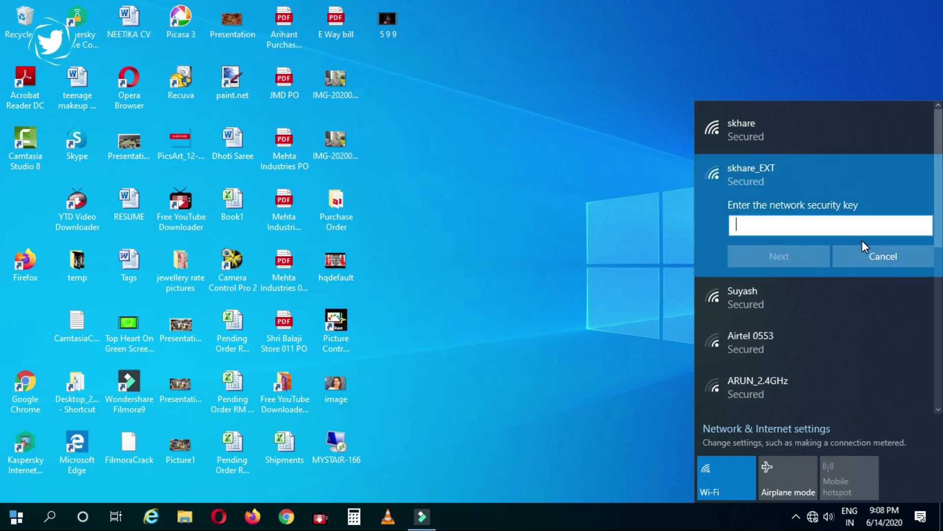
pyautogui.click(792, 230)
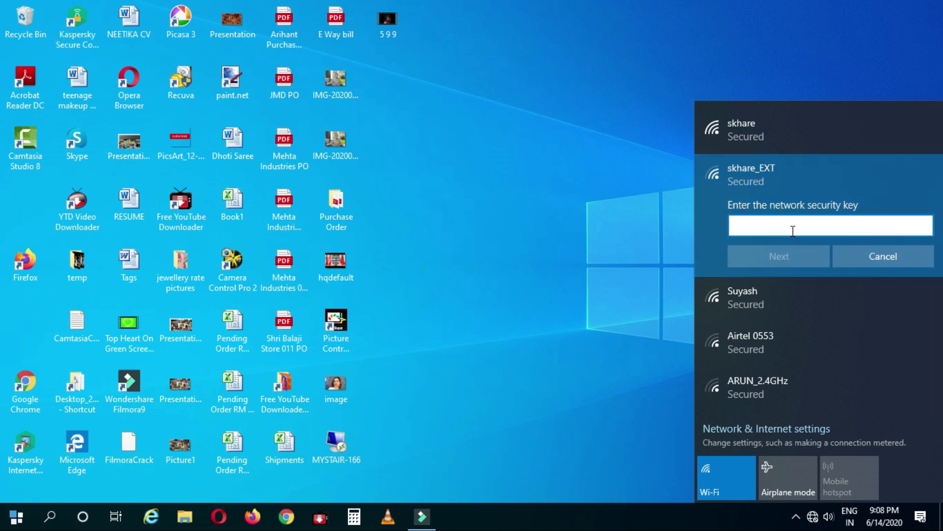
pyautogui.write('•')
pyautogui.click(793, 265)
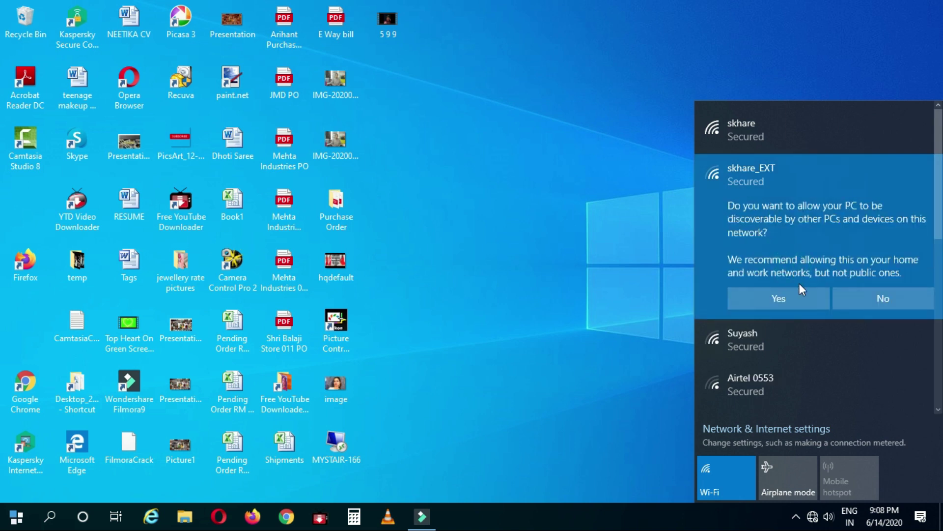
pyautogui.click(803, 303)
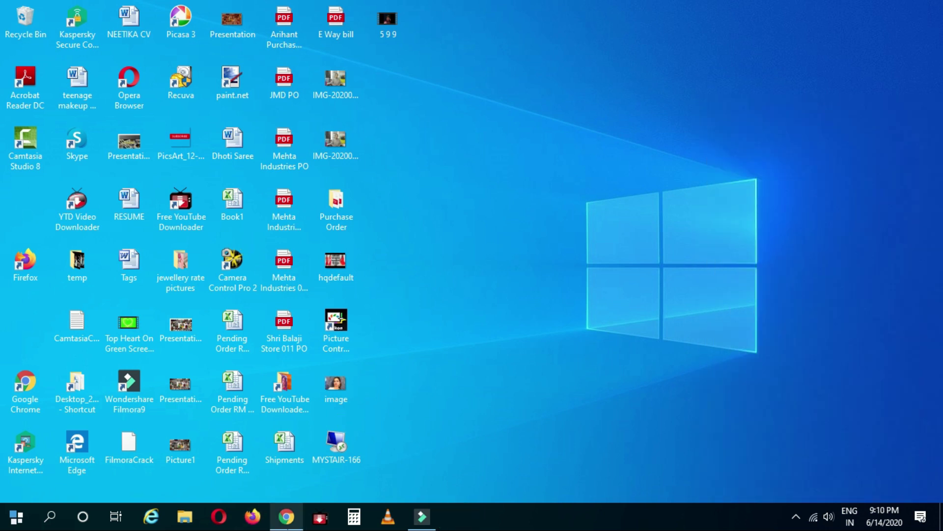
# Step: Load the vlog's YouTube channel page in Chrome, add a blank tab, and return to YouTube
pyautogui.click(287, 515)
pyautogui.write('https://www.youtube.com/channel/UCvmqUe8XAmg4d5CEIP2nREA')
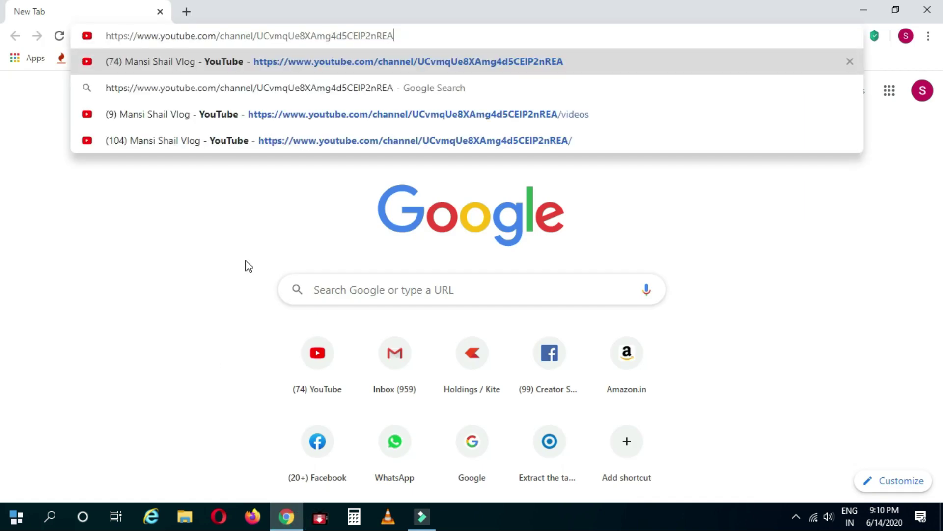
pyautogui.press('Return')
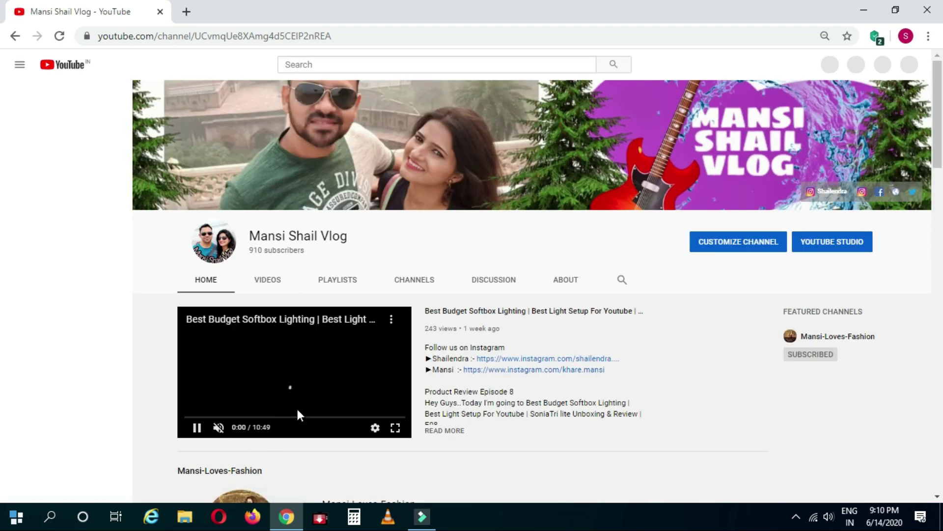
pyautogui.scroll(-10, 3, 346)
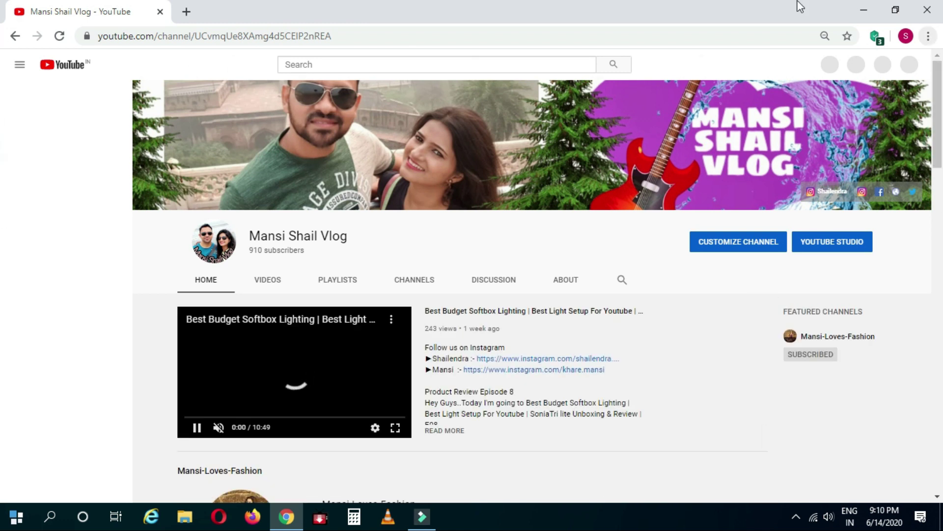
pyautogui.click(185, 14)
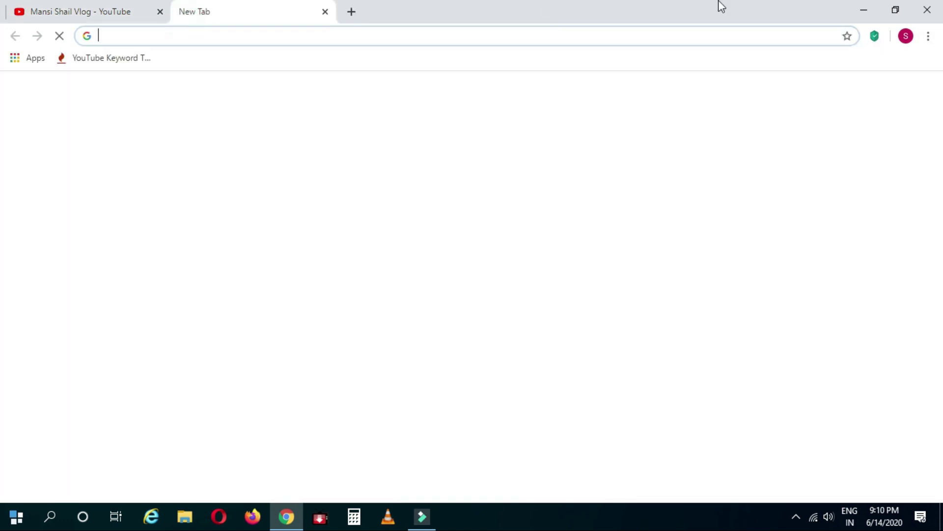
pyautogui.click(68, 6)
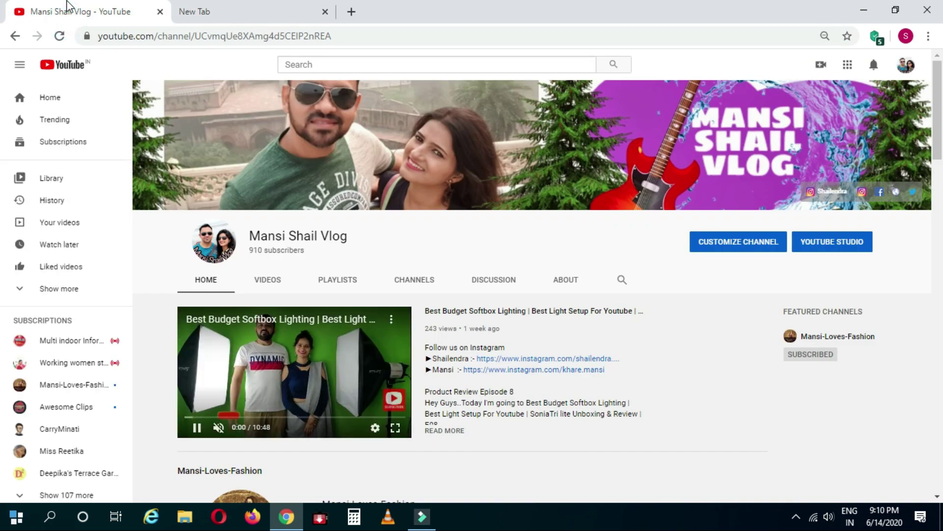